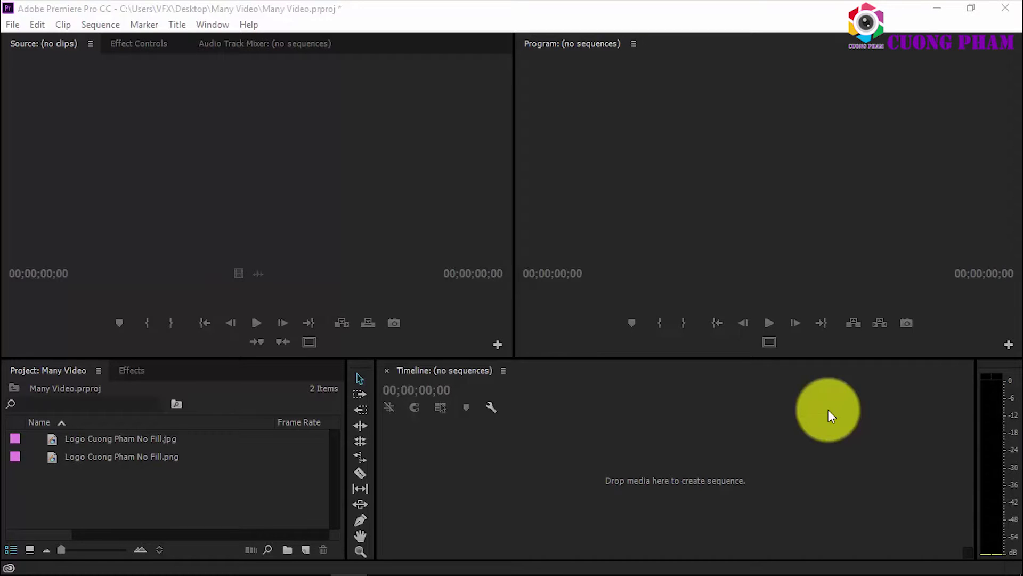
Step: Save Many Video.prproj with Ctrl+S and return focus to the Project panel's media list
{"action": "key", "text": "ctrl+s"}
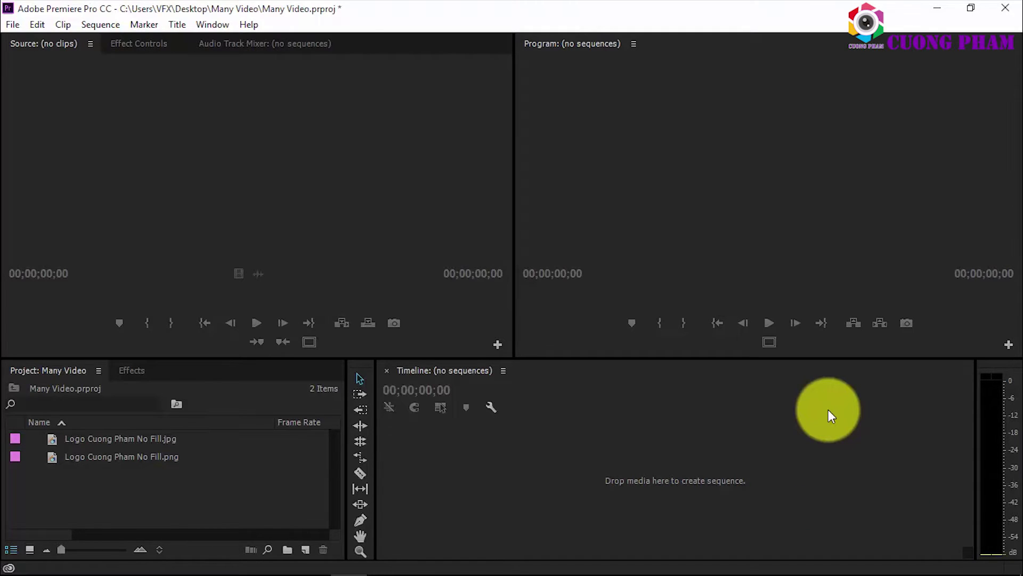
{"action": "left_click", "coordinate": [220, 486]}
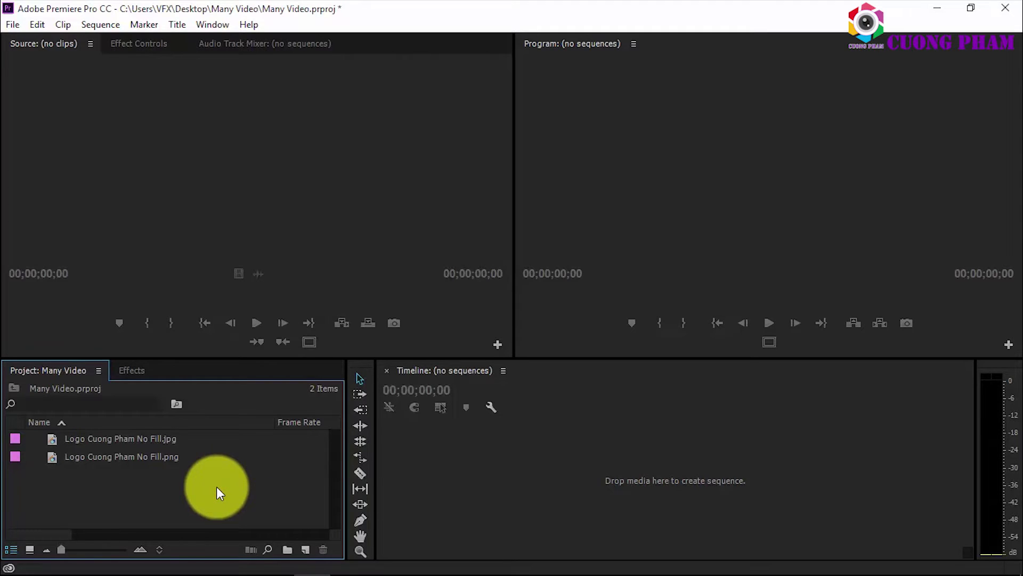
Step: Preview Logo Cuong Pham No Fill.jpg in the Source monitor, check the PNG's details, then reselect the JPG
{"action": "left_click", "coordinate": [143, 437]}
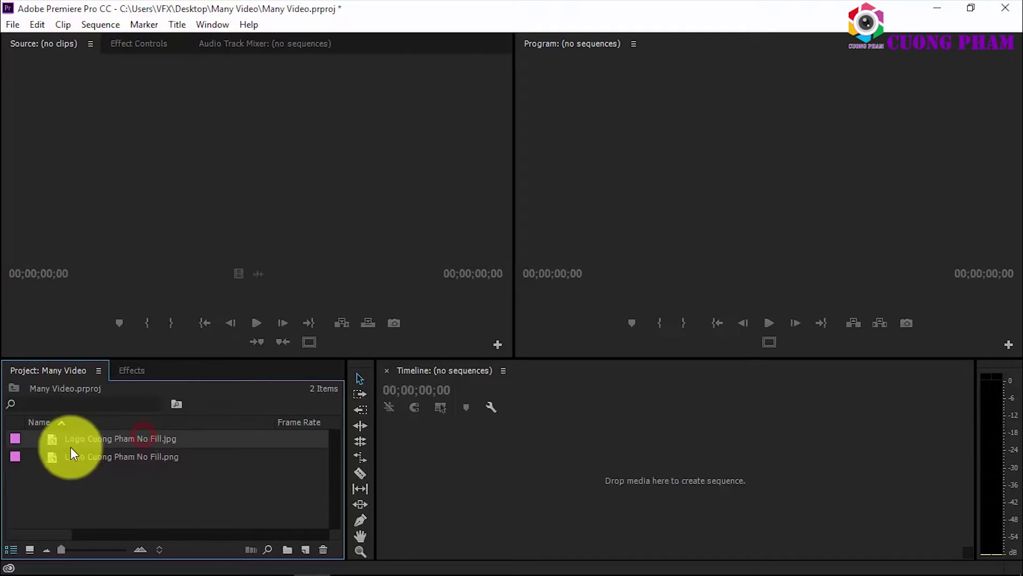
{"action": "double_click", "coordinate": [55, 439]}
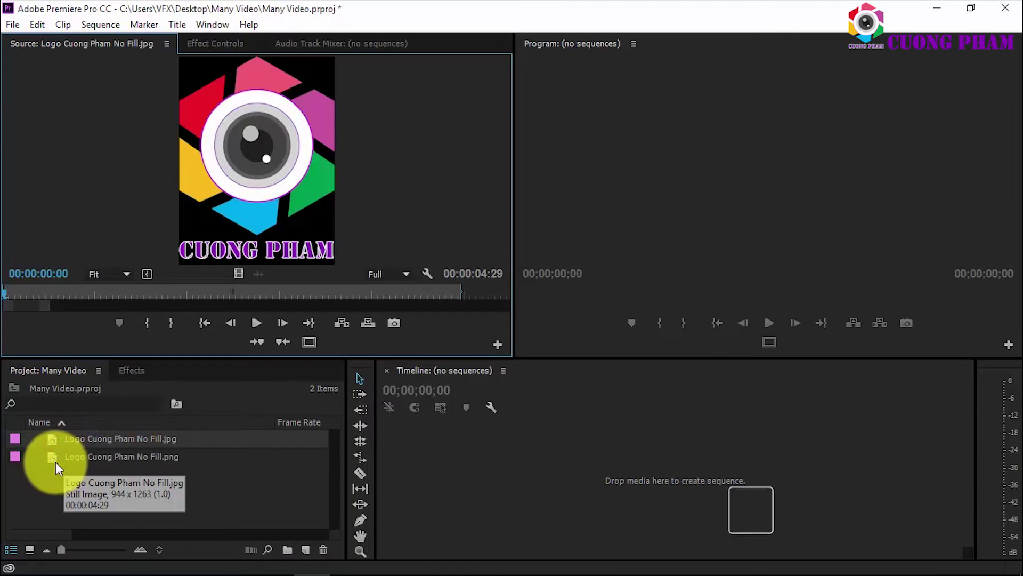
{"action": "left_click", "coordinate": [50, 459]}
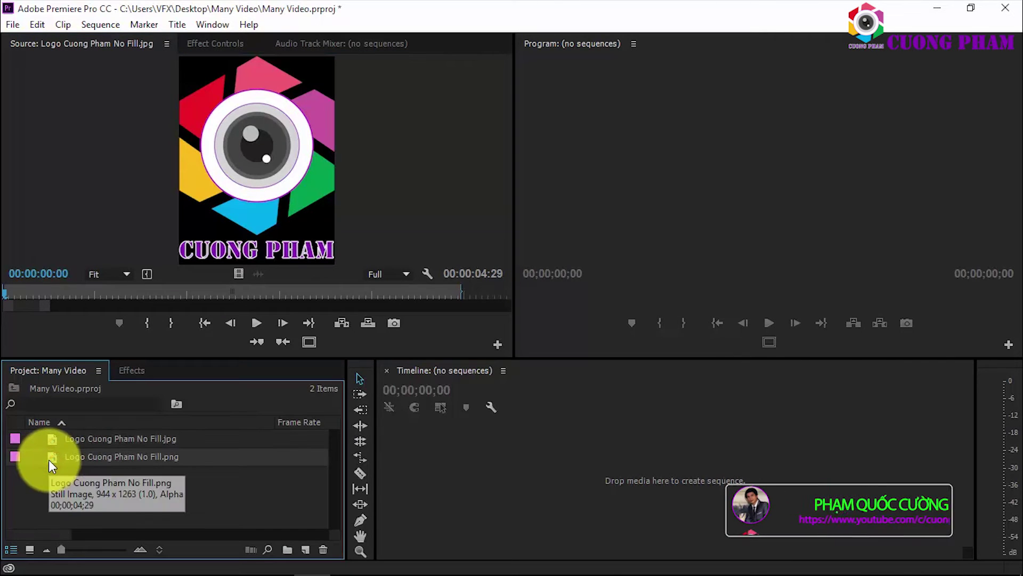
{"action": "left_click", "coordinate": [52, 439]}
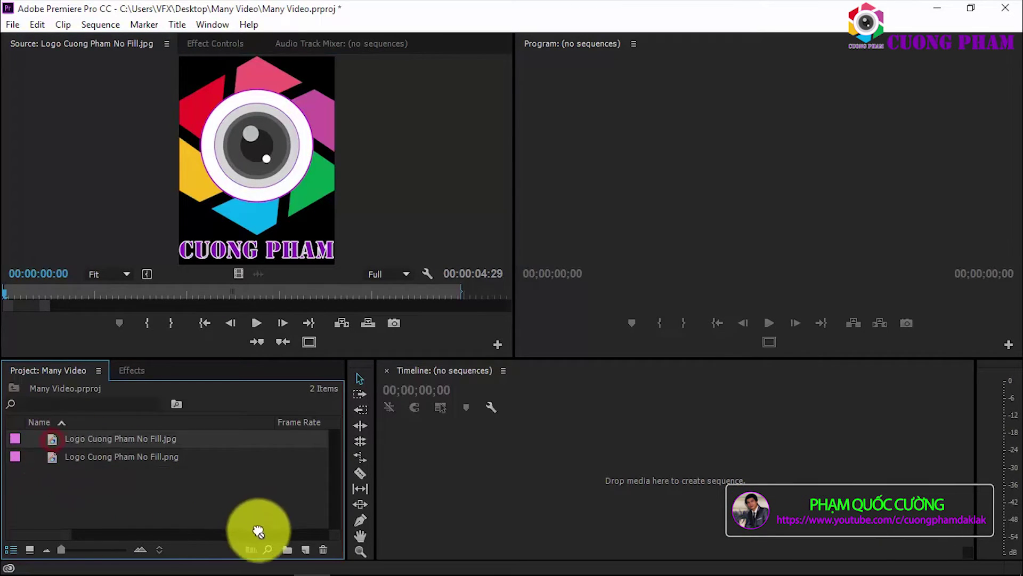
Step: Create the sequence from the JPG, zoom the timeline in, and add the PNG on V1 after it
{"action": "left_click_drag", "start_coordinate": [258, 531], "coordinate": [525, 549]}
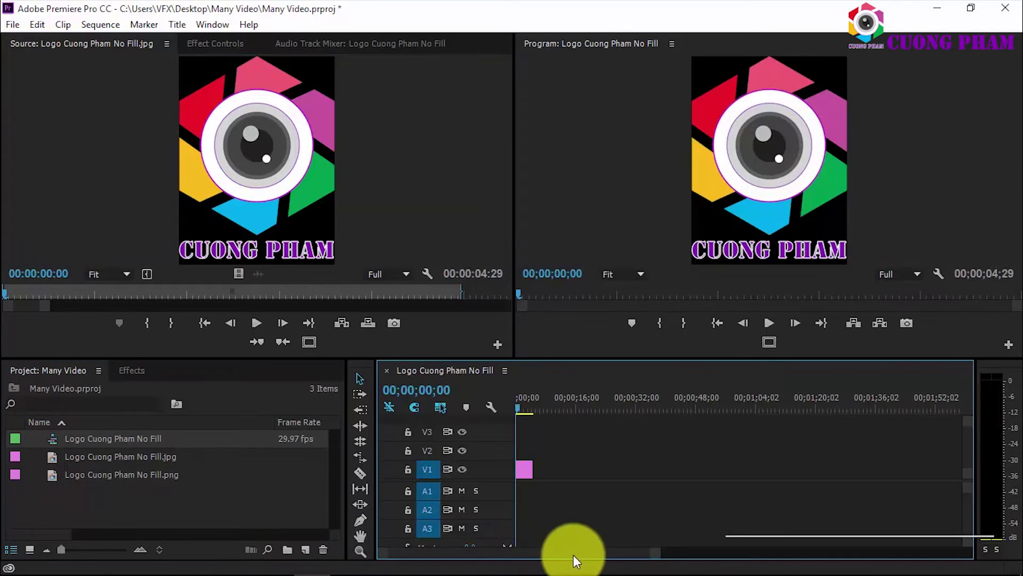
{"action": "left_click_drag", "start_coordinate": [655, 553], "coordinate": [583, 557]}
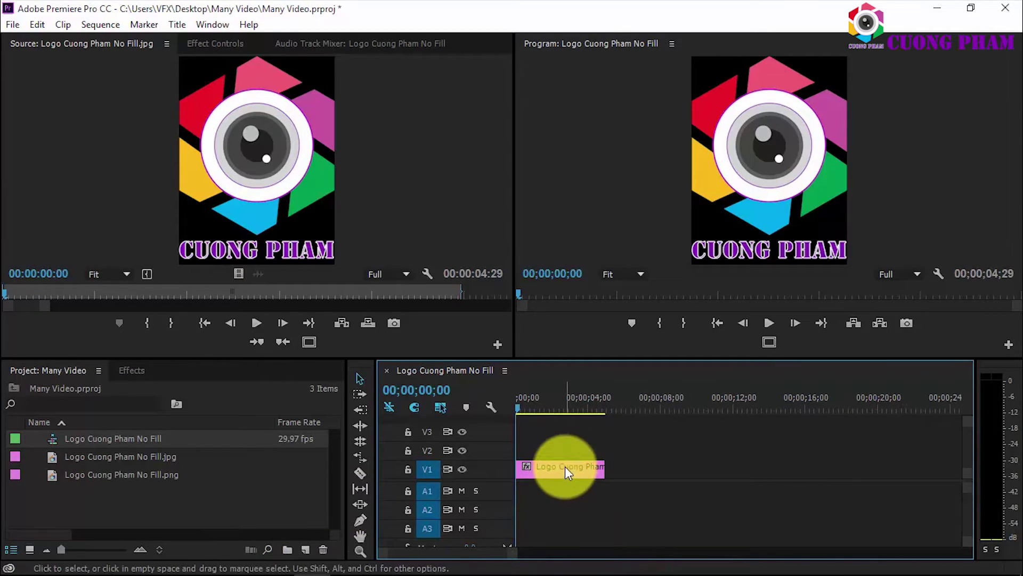
{"action": "mouse_move", "coordinate": [512, 549]}
{"action": "left_mouse_down"}
{"action": "mouse_move", "coordinate": [479, 564]}
{"action": "mouse_move", "coordinate": [514, 555]}
{"action": "left_mouse_up"}
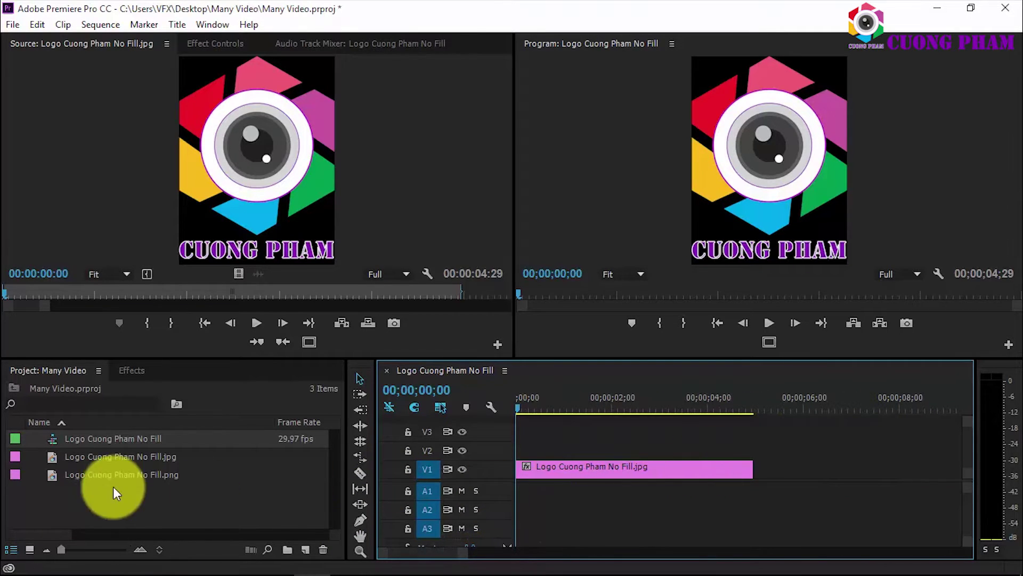
{"action": "mouse_move", "coordinate": [48, 478]}
{"action": "left_mouse_down"}
{"action": "mouse_move", "coordinate": [416, 509]}
{"action": "mouse_move", "coordinate": [790, 481]}
{"action": "left_mouse_up"}
{"action": "left_click", "coordinate": [869, 408]}
Step: Scrub the sequence, viewing the JPG at 00;00;02;25 and 00;00;03;01 and the PNG at 00;00;07;18
{"action": "left_click", "coordinate": [651, 408]}
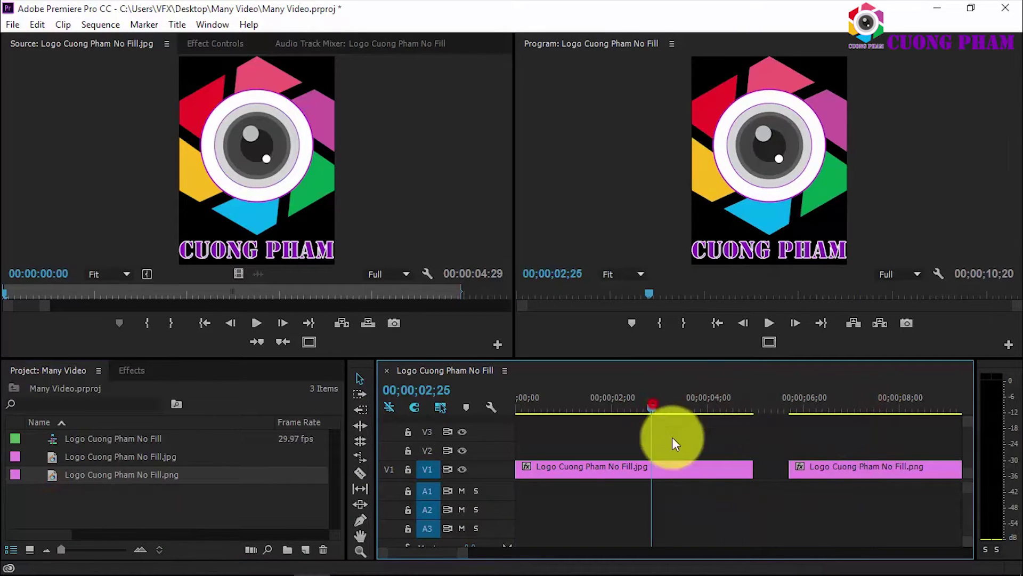
{"action": "left_click", "coordinate": [841, 411]}
{"action": "left_click", "coordinate": [662, 408]}
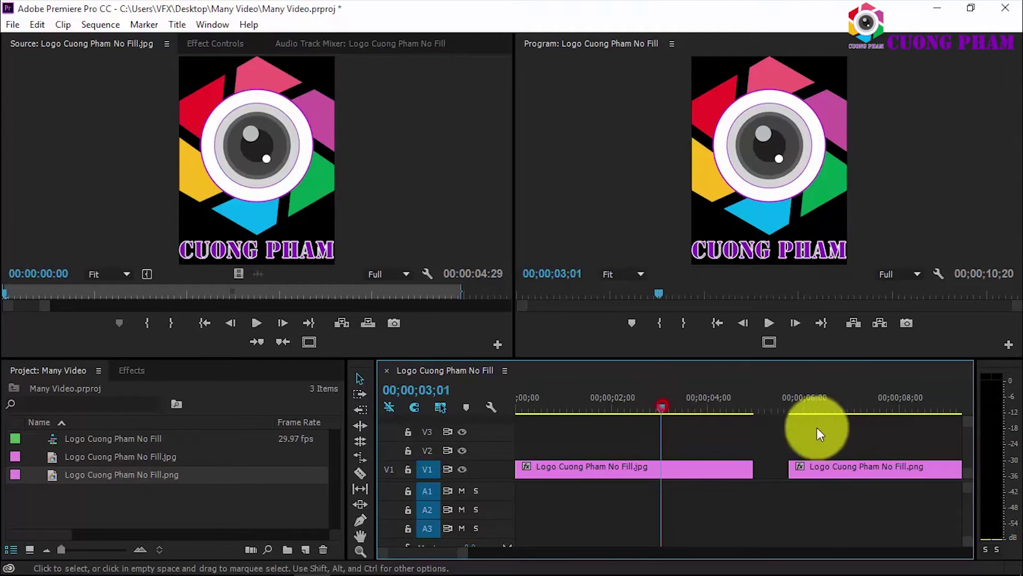
{"action": "left_click", "coordinate": [817, 415]}
{"action": "left_click", "coordinate": [725, 415]}
{"action": "left_click", "coordinate": [882, 405]}
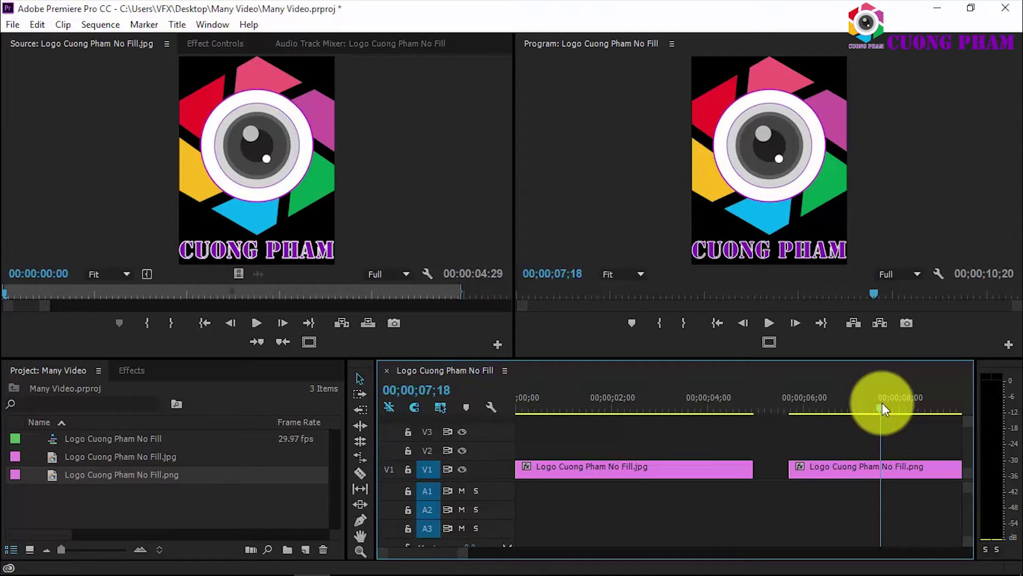
Step: Enable Transparency Grid in the Program monitor settings and widen the Program monitor slightly
{"action": "left_click", "coordinate": [937, 279]}
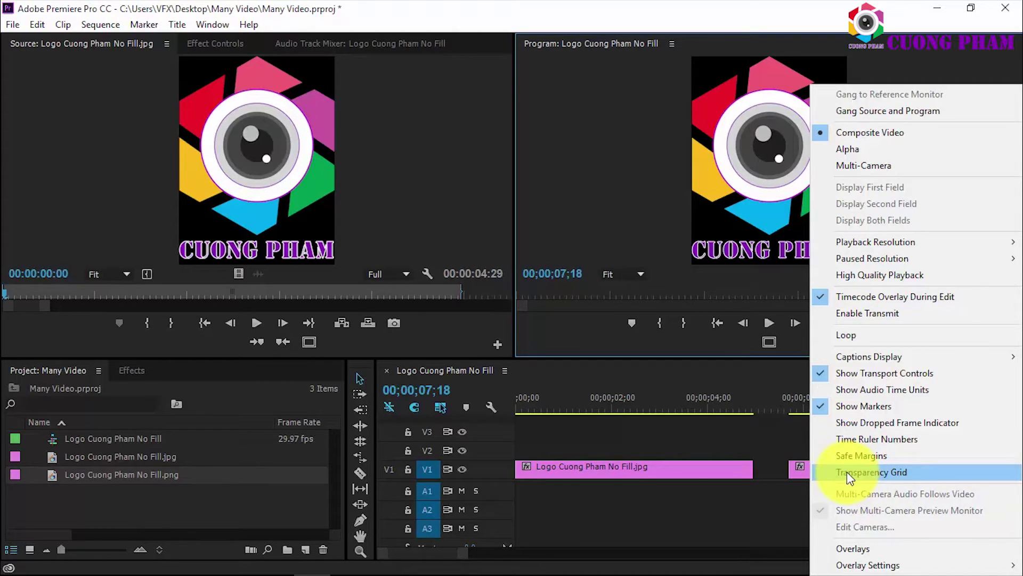
{"action": "left_click", "coordinate": [833, 468]}
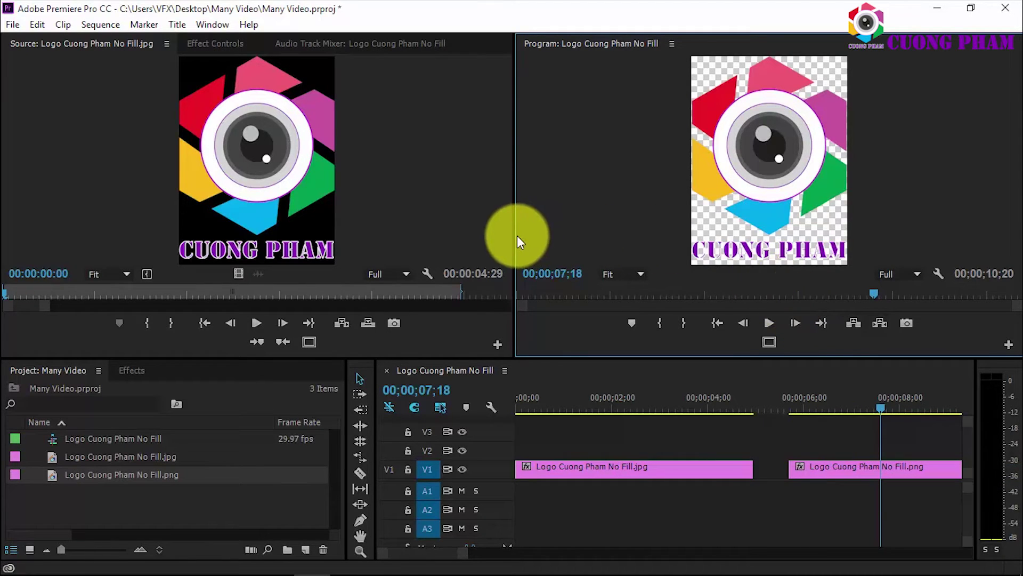
{"action": "left_click_drag", "start_coordinate": [515, 236], "coordinate": [499, 236]}
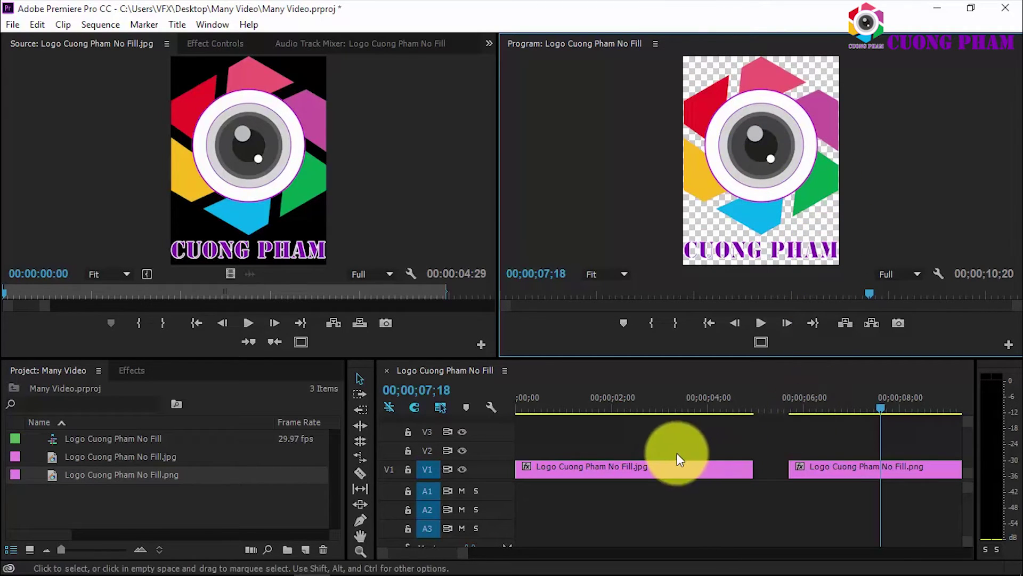
{"action": "left_click", "coordinate": [620, 410]}
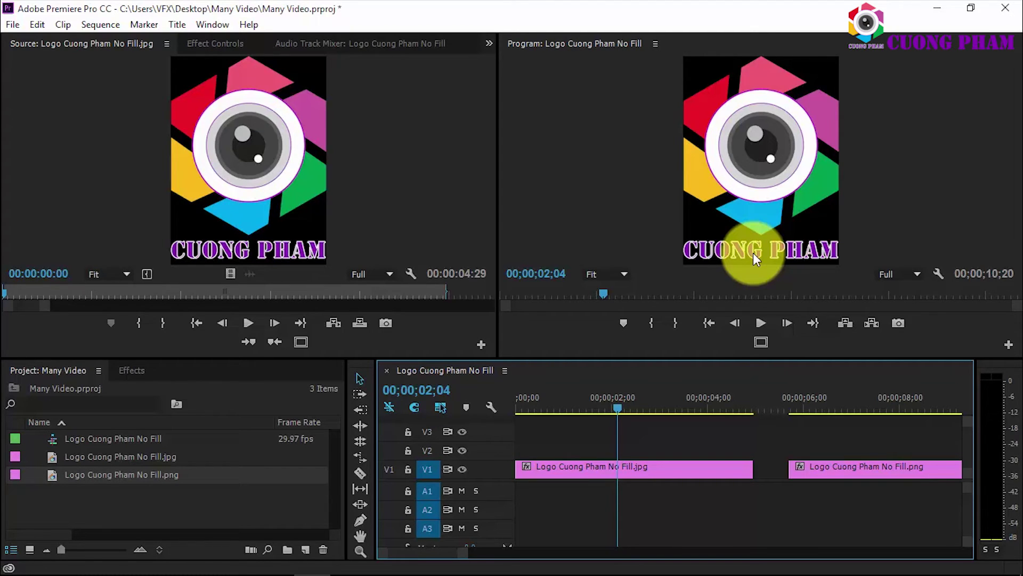
{"action": "left_click", "coordinate": [870, 412]}
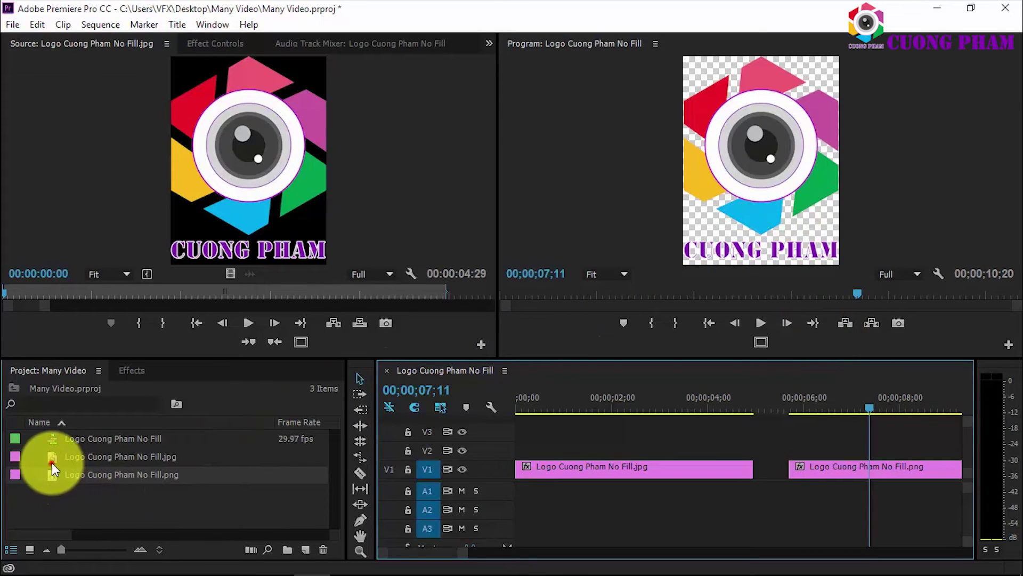
Step: Add the JPG logo on V2 over the PNG clip and select it
{"action": "left_click_drag", "start_coordinate": [52, 461], "coordinate": [790, 450]}
{"action": "left_click", "coordinate": [840, 405]}
{"action": "left_click", "coordinate": [846, 452]}
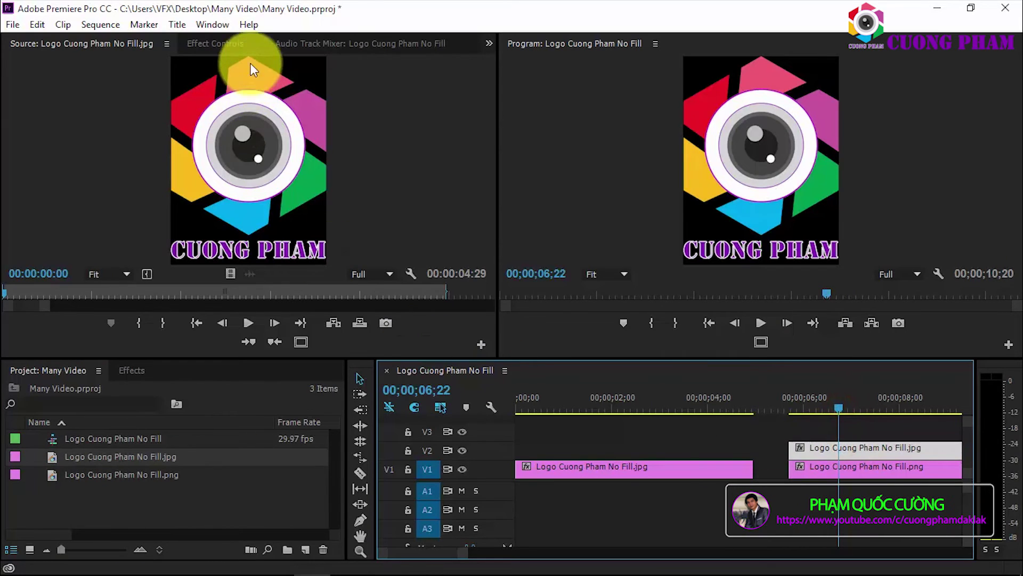
Step: Scale the V2 JPG to 31, move it to the lower-right, and begin lifting the PNG toward V3
{"action": "left_click", "coordinate": [215, 43]}
{"action": "left_click", "coordinate": [12, 105]}
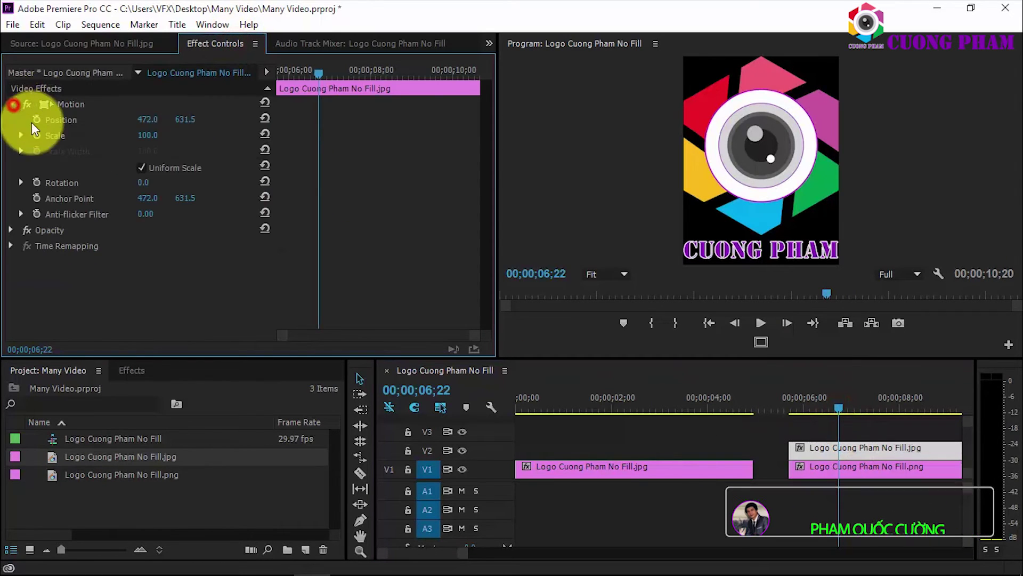
{"action": "left_click_drag", "start_coordinate": [135, 138], "coordinate": [86, 142]}
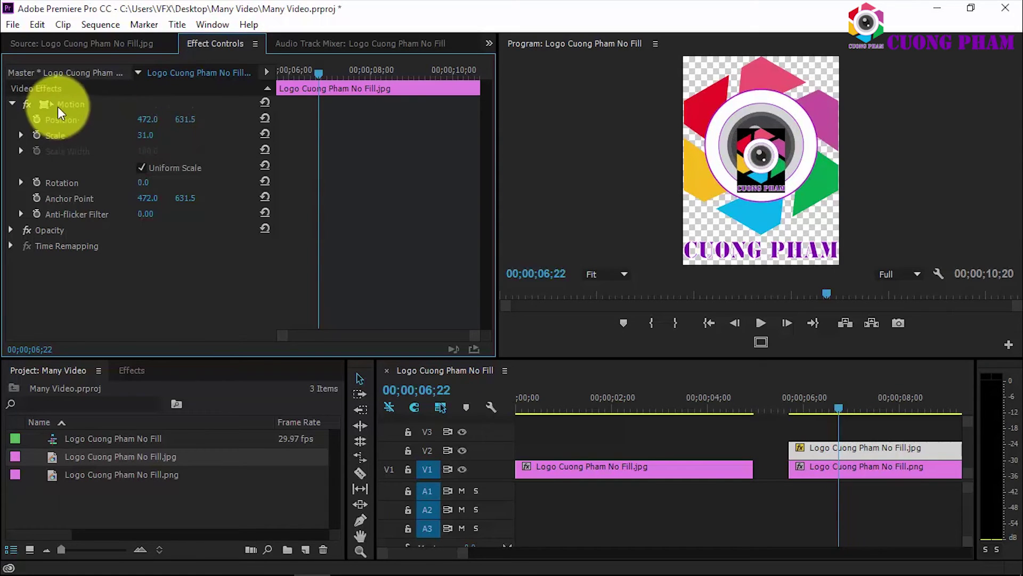
{"action": "left_click", "coordinate": [75, 102]}
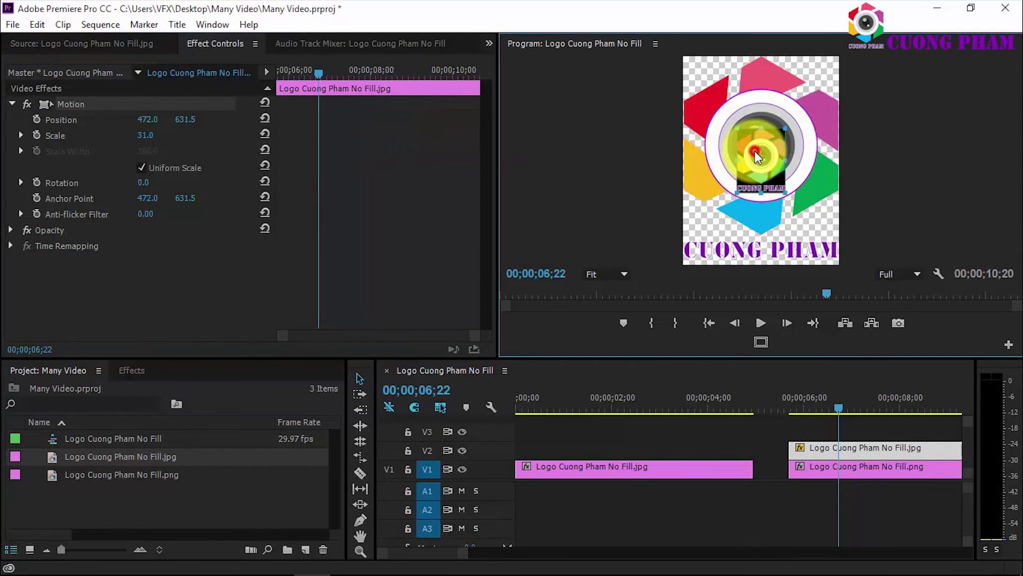
{"action": "mouse_move", "coordinate": [749, 157]}
{"action": "left_mouse_down"}
{"action": "mouse_move", "coordinate": [767, 225]}
{"action": "mouse_move", "coordinate": [798, 220]}
{"action": "left_mouse_up"}
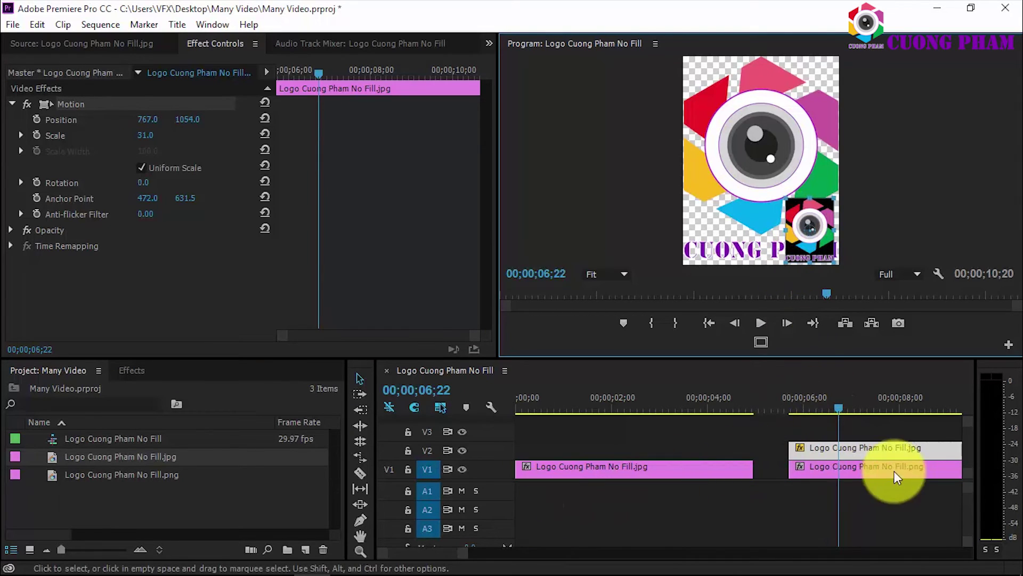
{"action": "mouse_move", "coordinate": [864, 467]}
{"action": "left_mouse_down"}
{"action": "mouse_move", "coordinate": [844, 434]}
{"action": "mouse_move", "coordinate": [851, 427]}
{"action": "mouse_move", "coordinate": [842, 432]}
{"action": "left_mouse_up"}
Step: Drop the PNG clip on V3 above the JPG overlay and check the Program monitor settings
{"action": "left_click", "coordinate": [863, 410]}
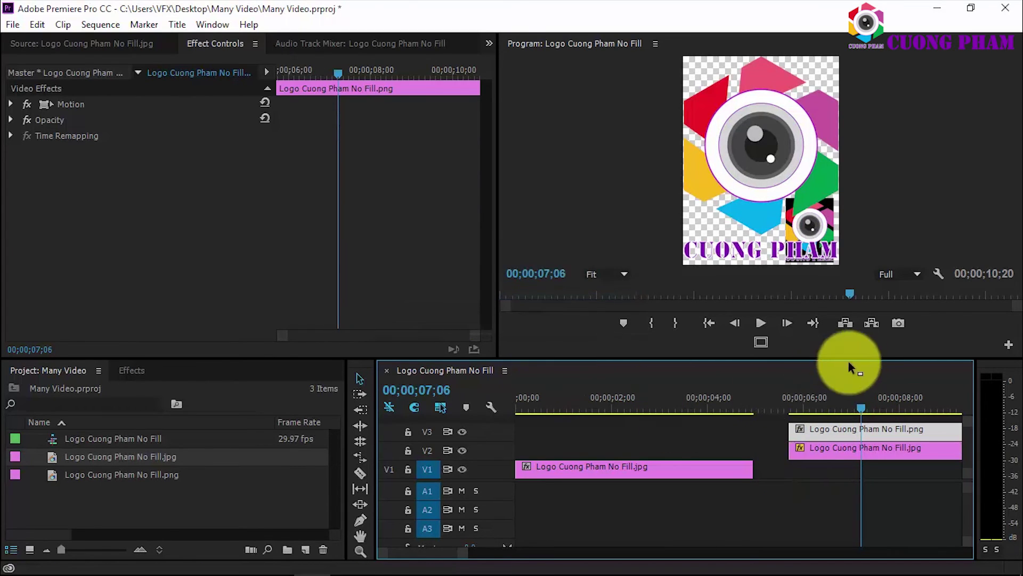
{"action": "left_click", "coordinate": [938, 277]}
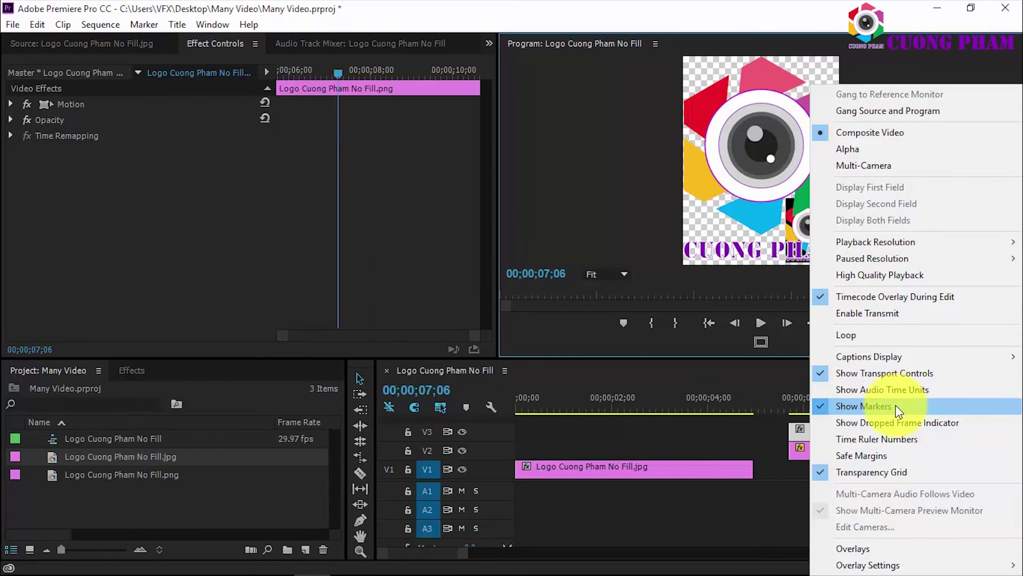
{"action": "left_click", "coordinate": [801, 409]}
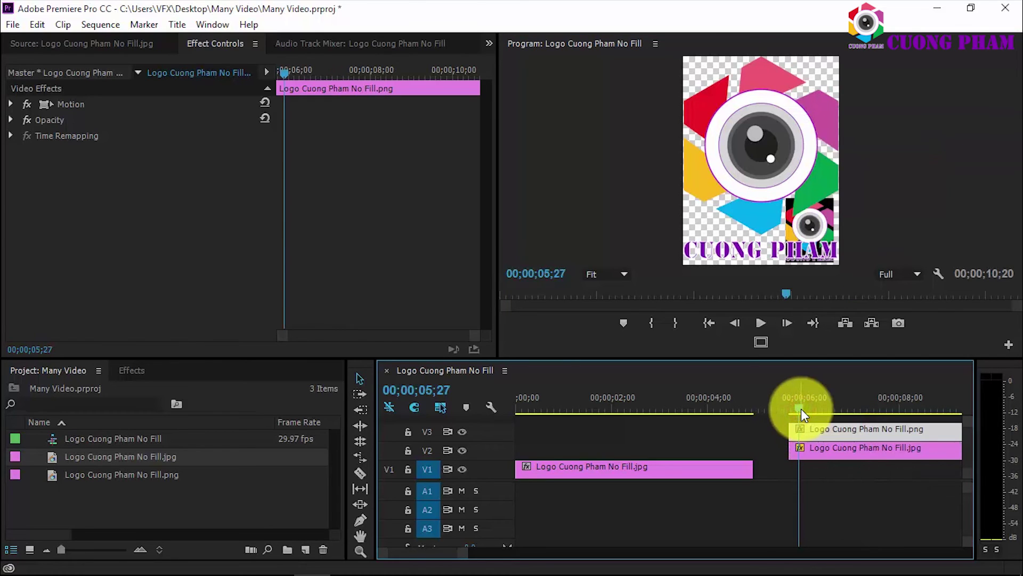
Step: Scrub the sequence to review the JPG section and the layered logos at 00;00;07;16
{"action": "left_click_drag", "start_coordinate": [858, 414], "coordinate": [906, 409]}
{"action": "left_click_drag", "start_coordinate": [651, 409], "coordinate": [578, 406]}
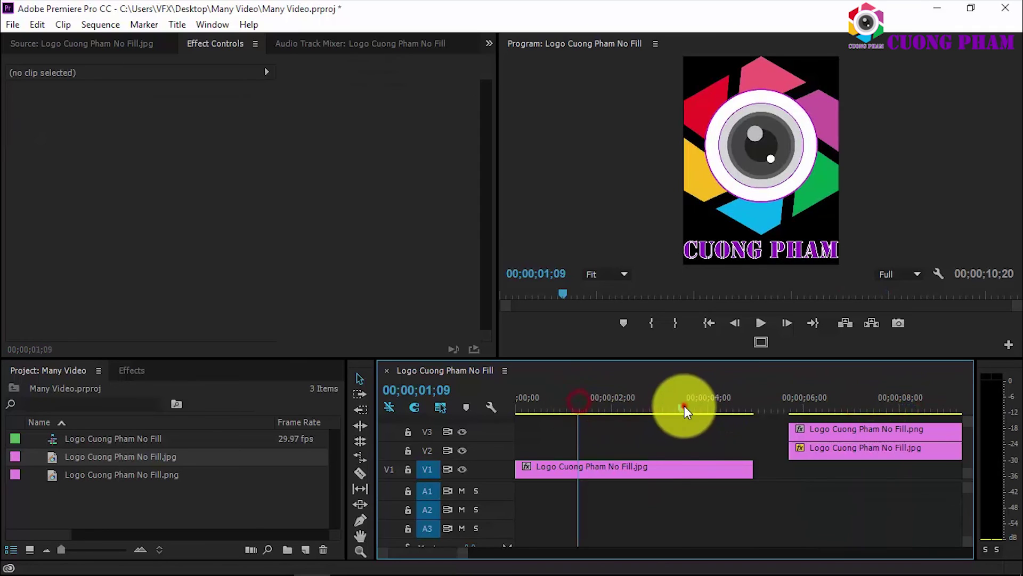
{"action": "left_click_drag", "start_coordinate": [684, 408], "coordinate": [715, 407]}
{"action": "left_click", "coordinate": [878, 409]}
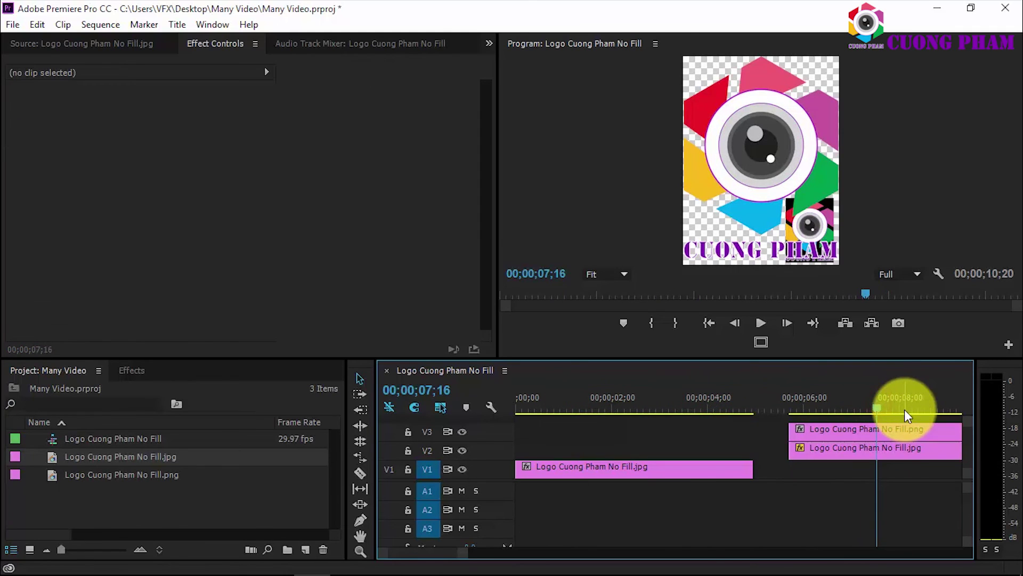